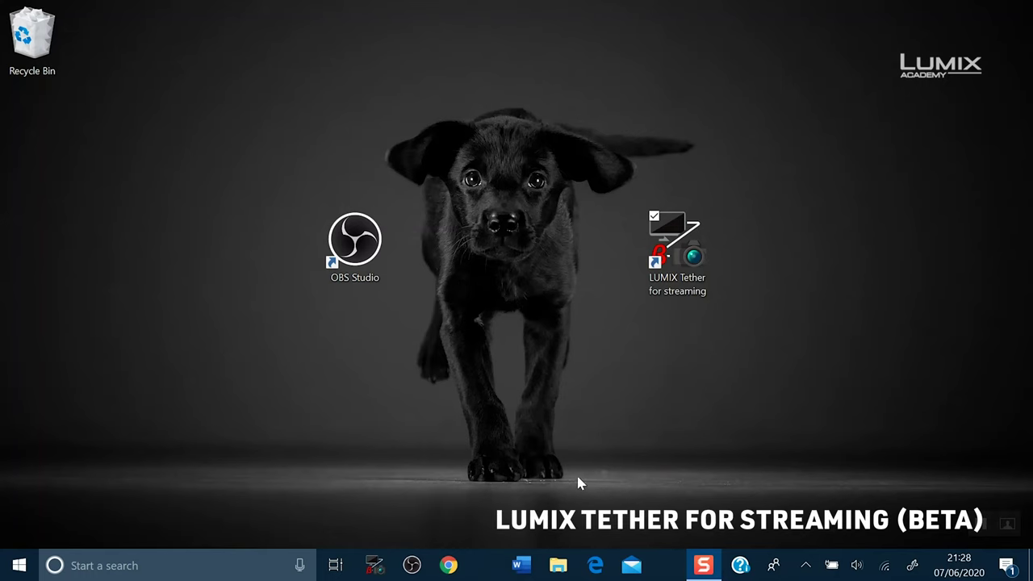
Step: Launch LUMIX Tether and show the camera live view at FINE quality, filling the whole window
double_click(680, 259)
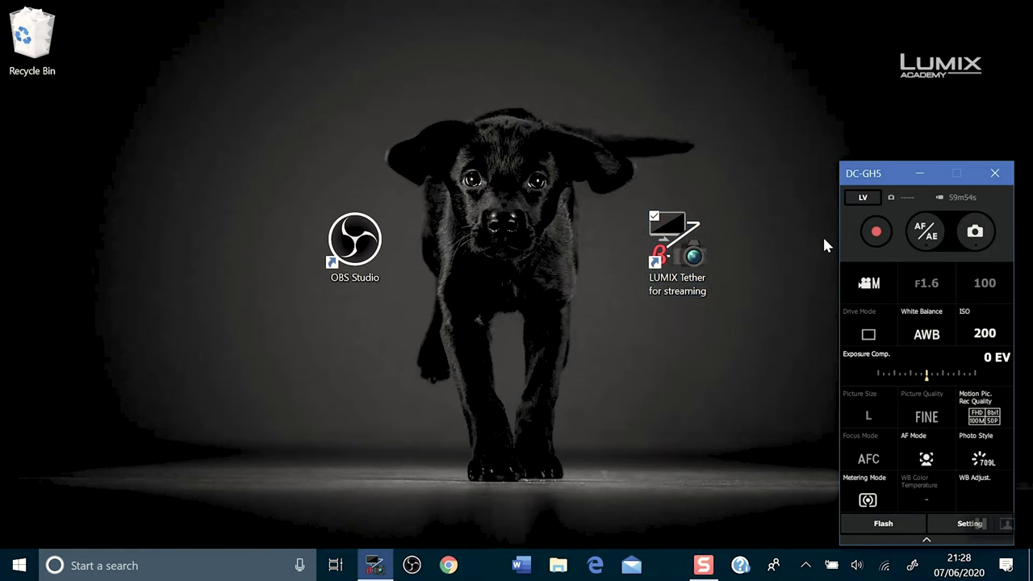
click(863, 199)
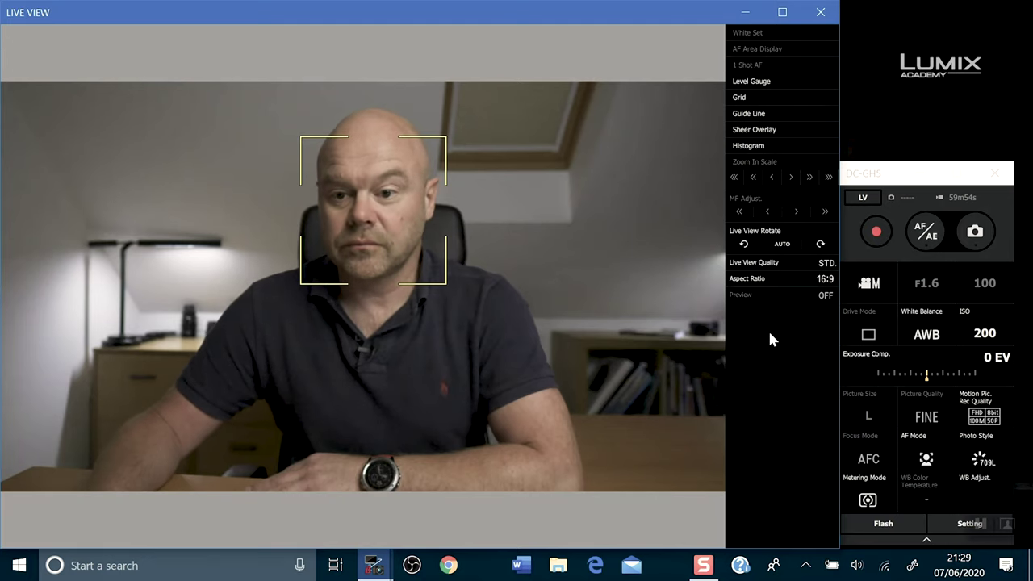
click(779, 269)
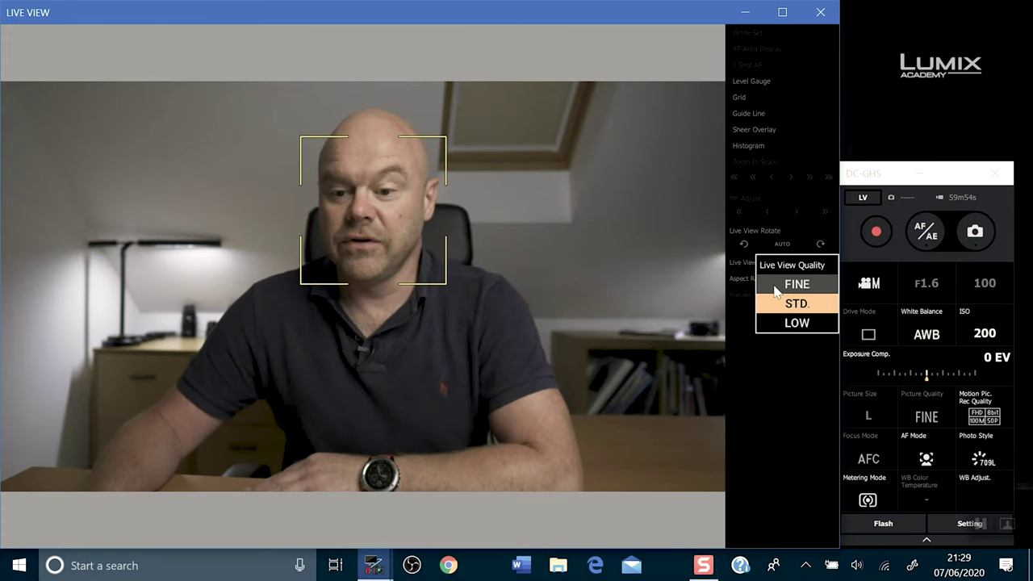
click(799, 284)
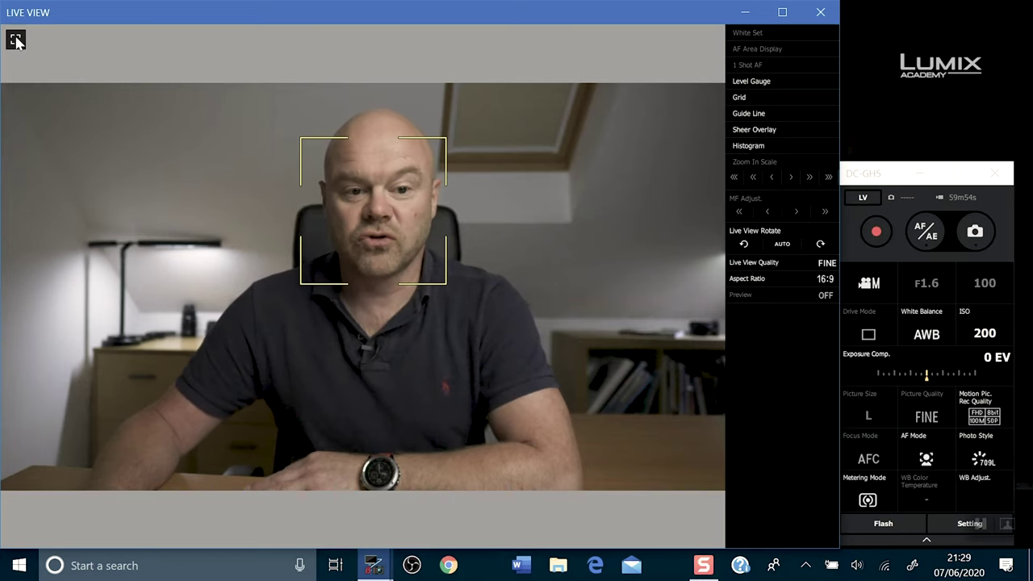
click(15, 39)
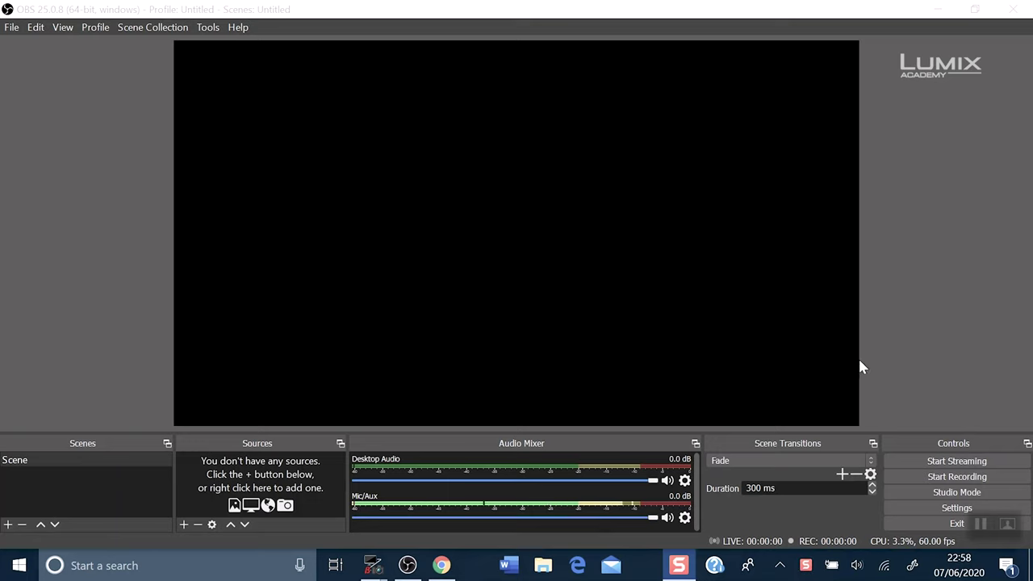
Step: Enable Studio Mode from OBS Studio's Controls panel
click(960, 492)
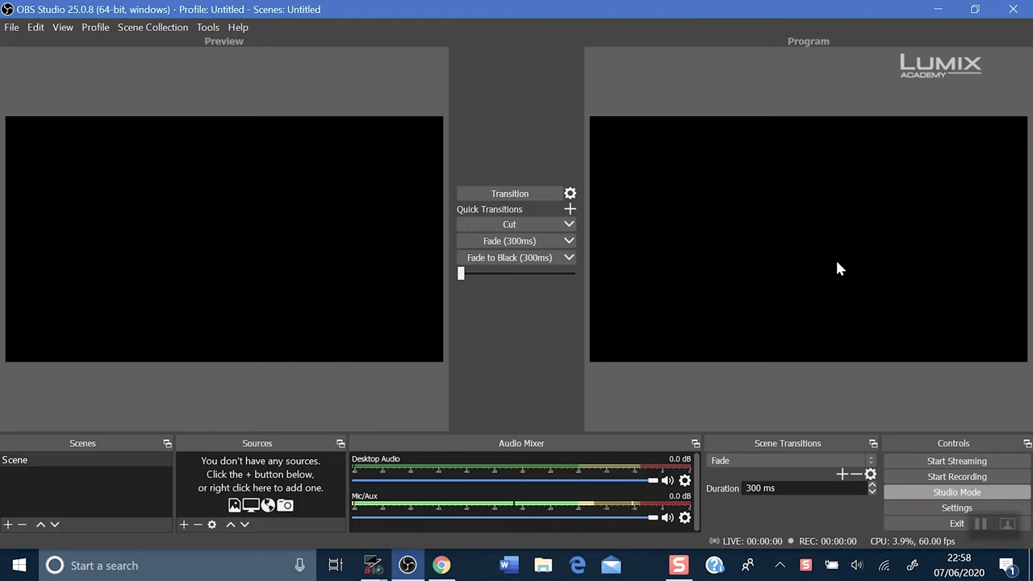
Step: Start the Auto-Configuration Wizard optimized for streaming and accept the suggested video settings
click(209, 29)
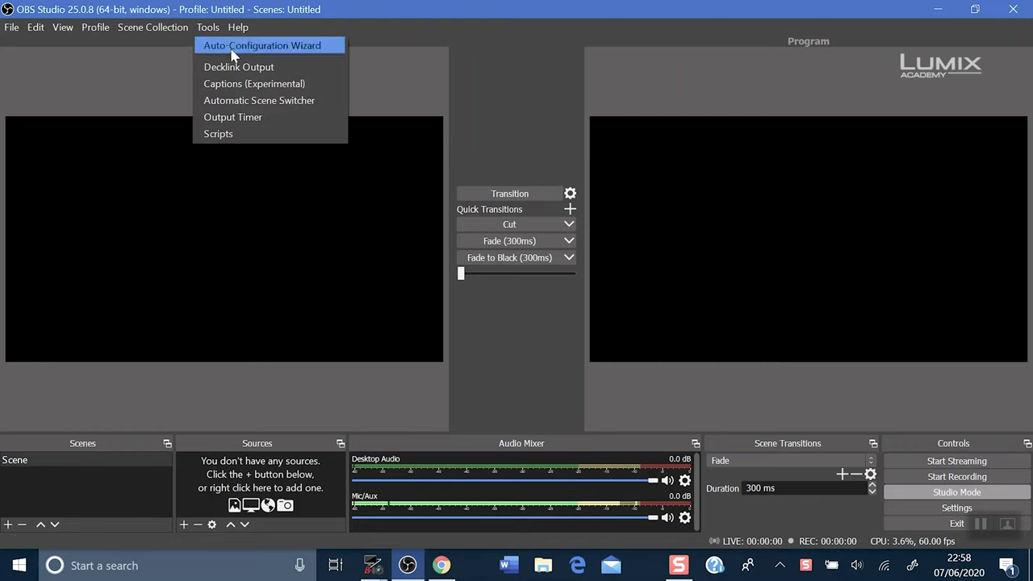
click(240, 48)
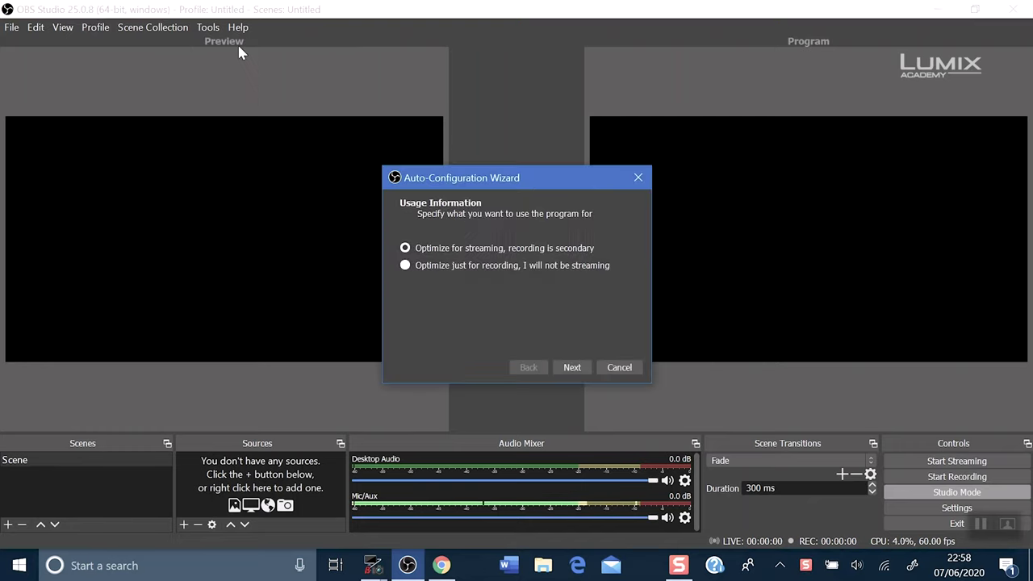
click(572, 368)
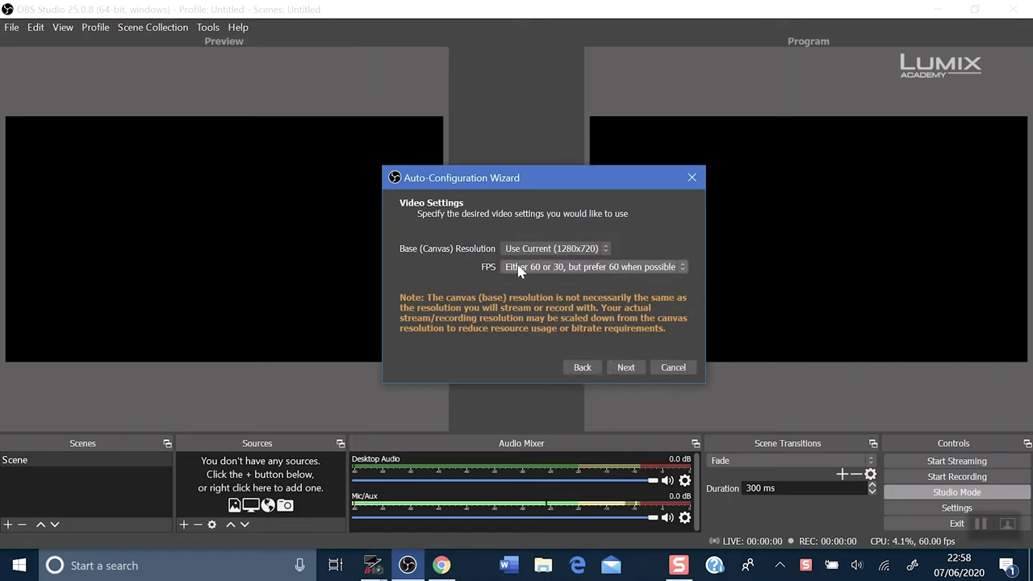
click(629, 368)
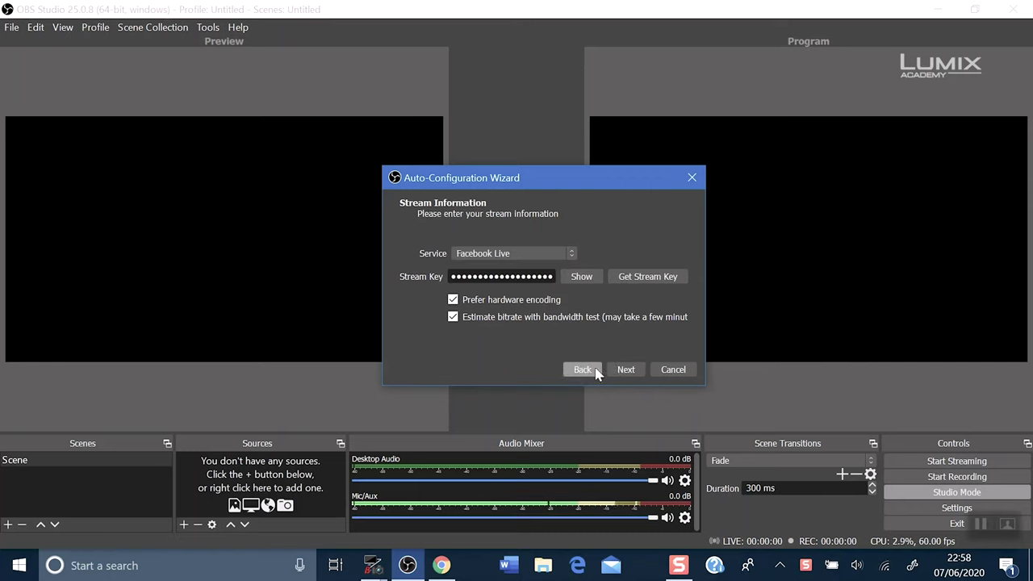
Step: Create a Live Video for the LUMIX Live group in Live Producer using a stream key
click(443, 568)
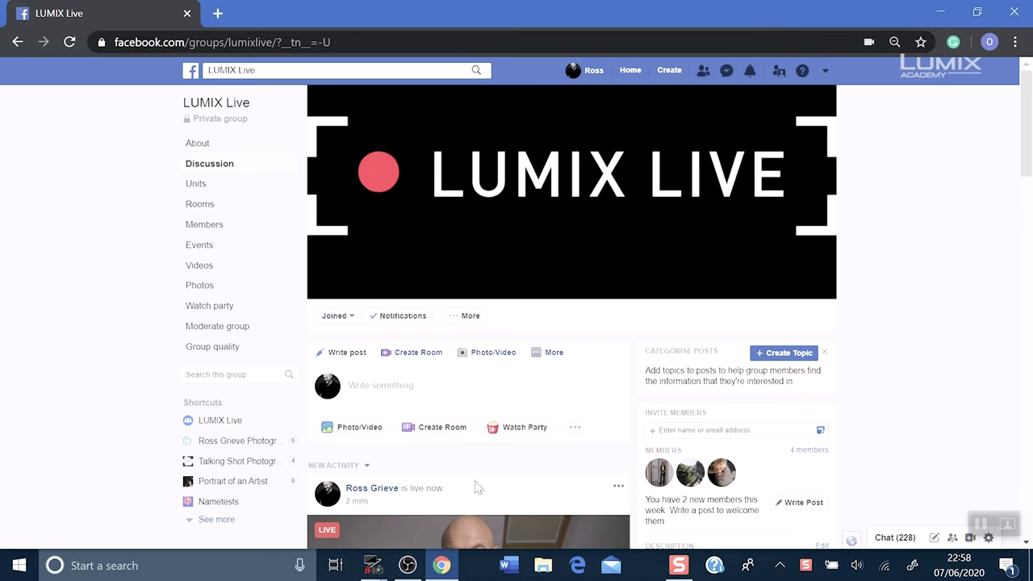
click(554, 356)
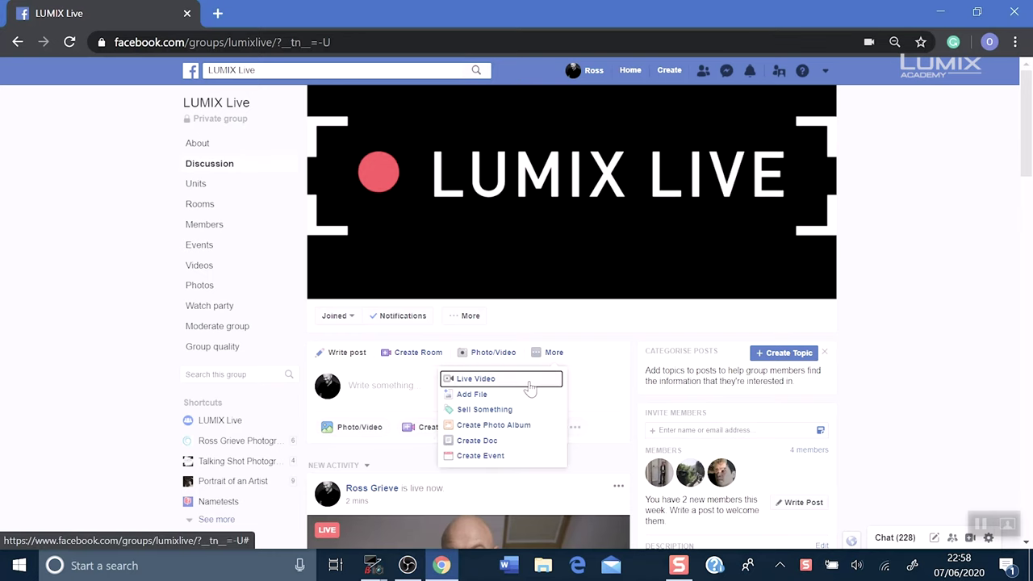
click(530, 383)
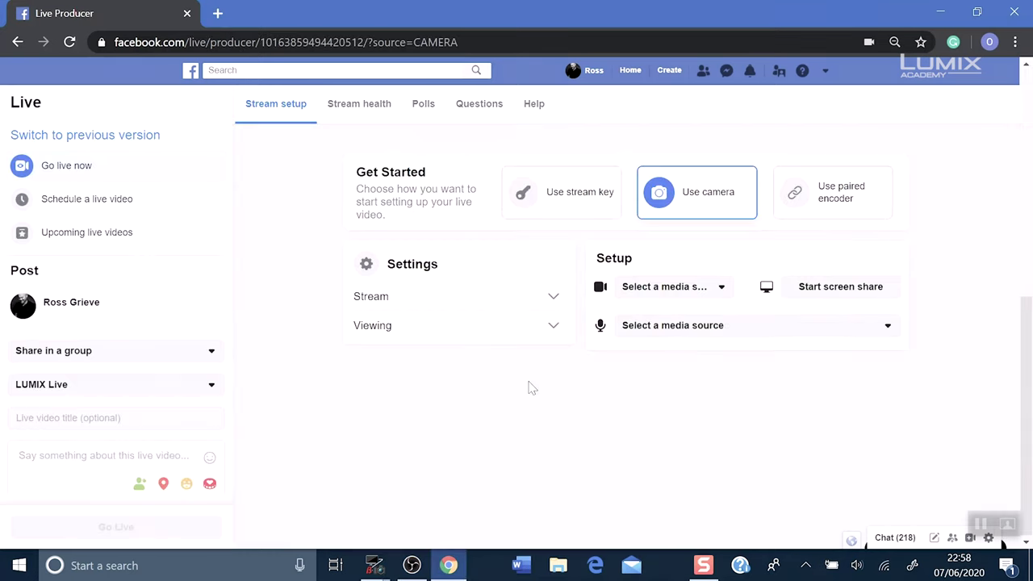
click(567, 198)
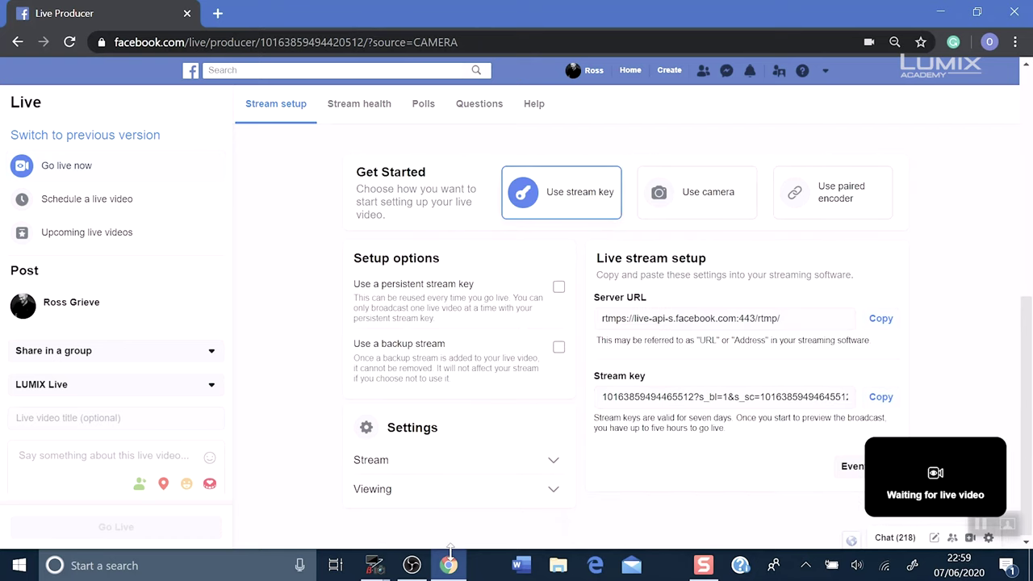
click(412, 565)
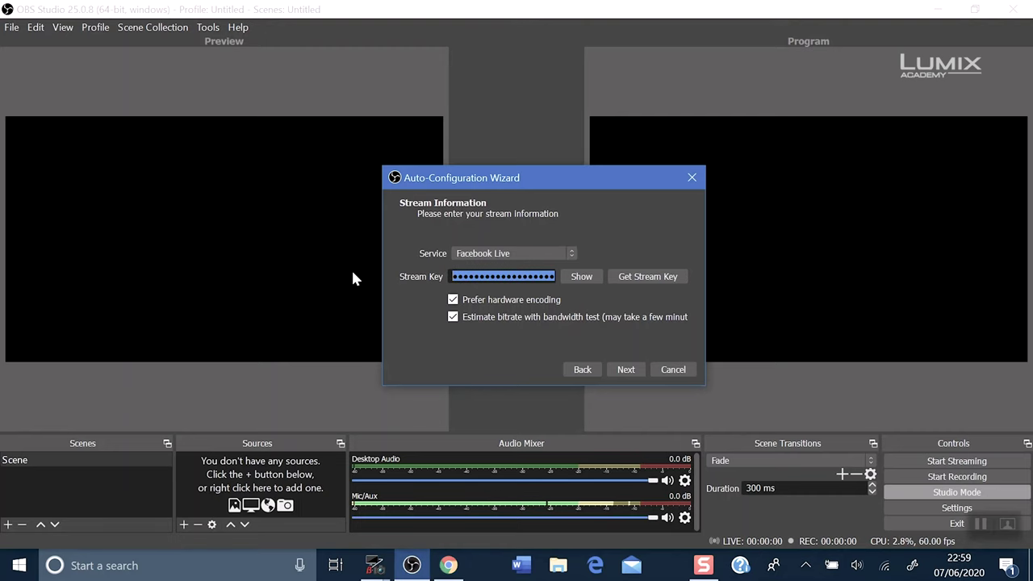
Step: Replace the old stream key with the Facebook key and run the bandwidth test
key(BackSpace)
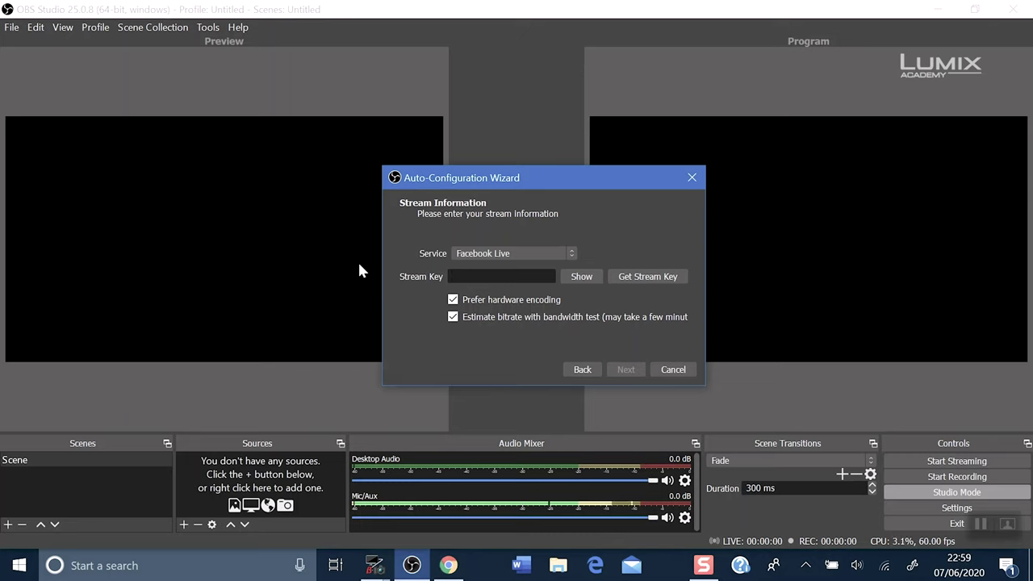
key(ctrl+v)
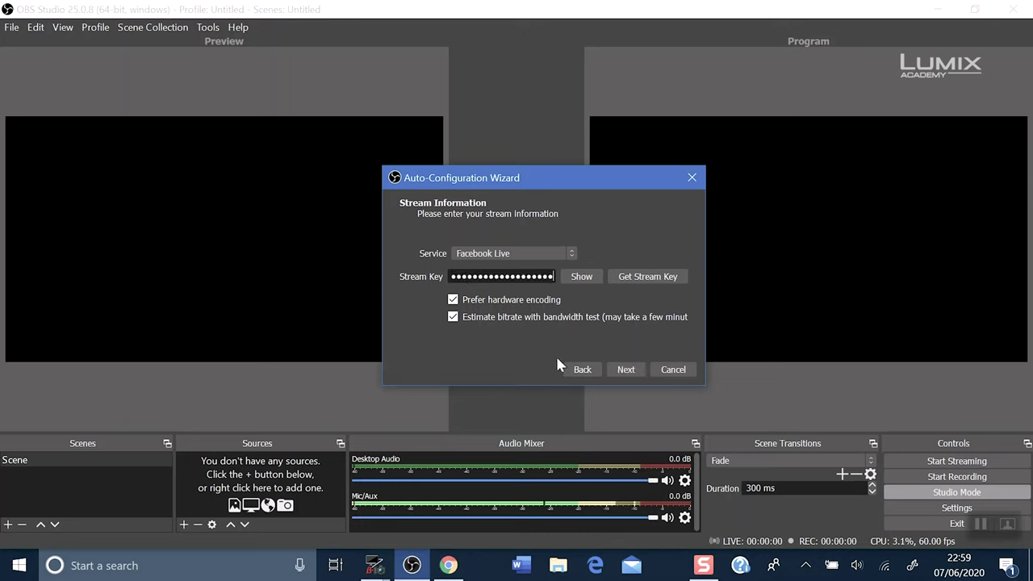
click(626, 370)
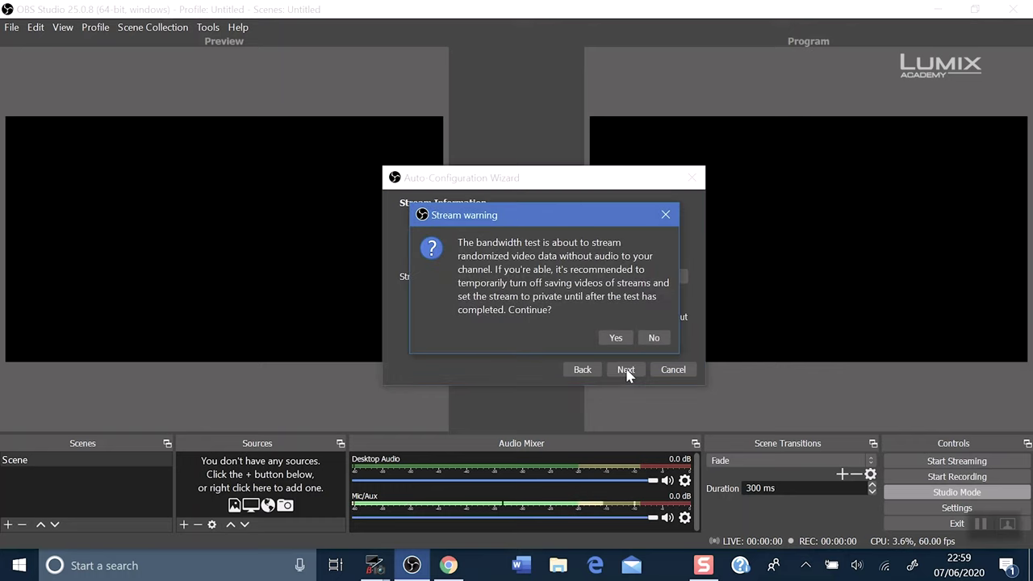
click(616, 339)
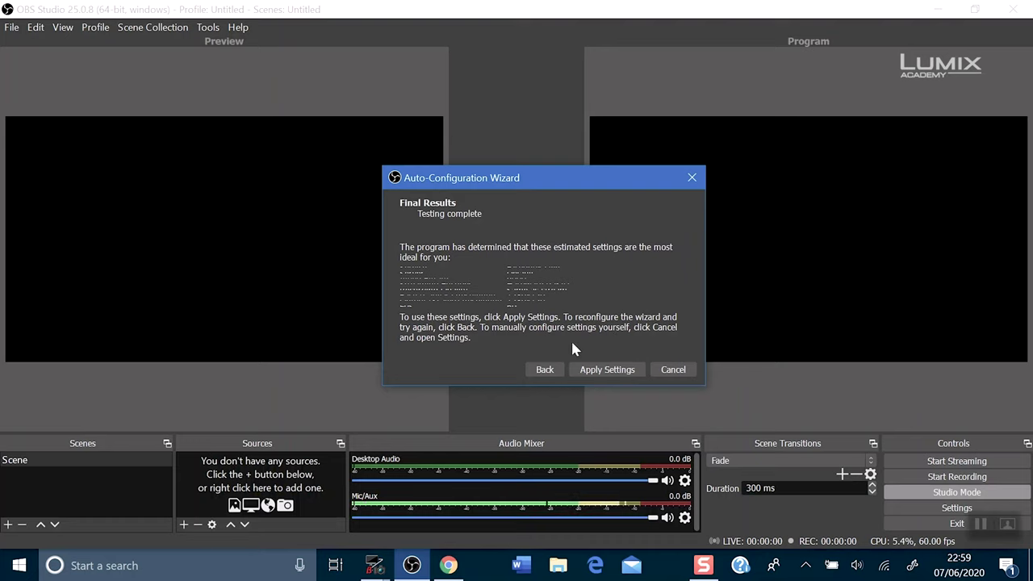
Step: Apply the wizard's recommended settings and create a new Window Capture source
click(609, 368)
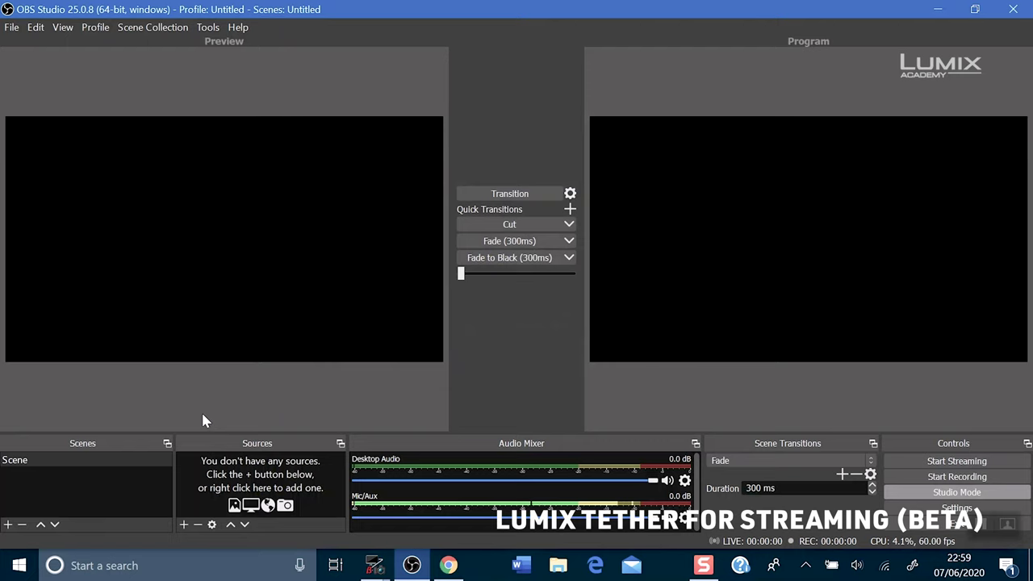
click(184, 524)
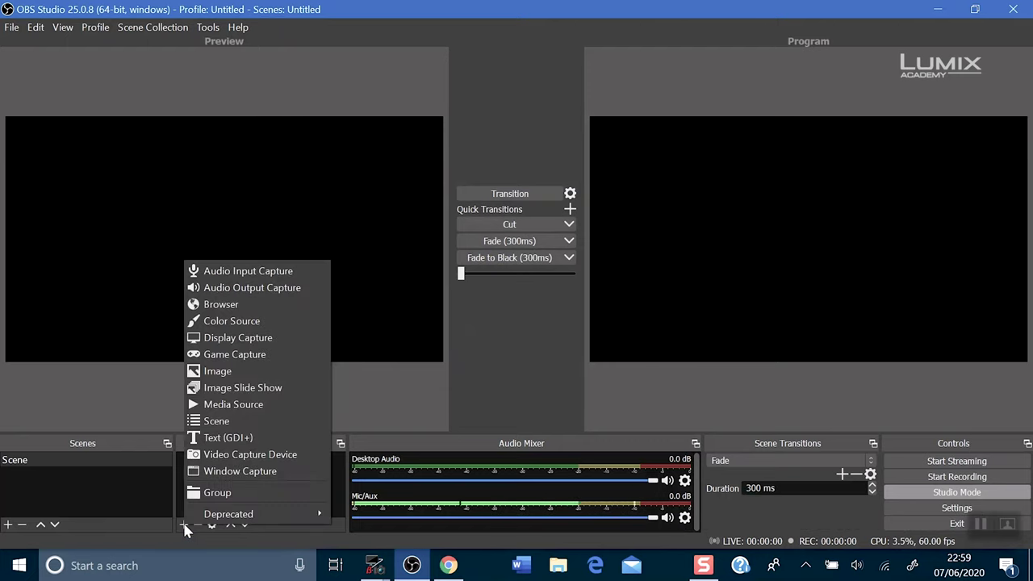
click(246, 472)
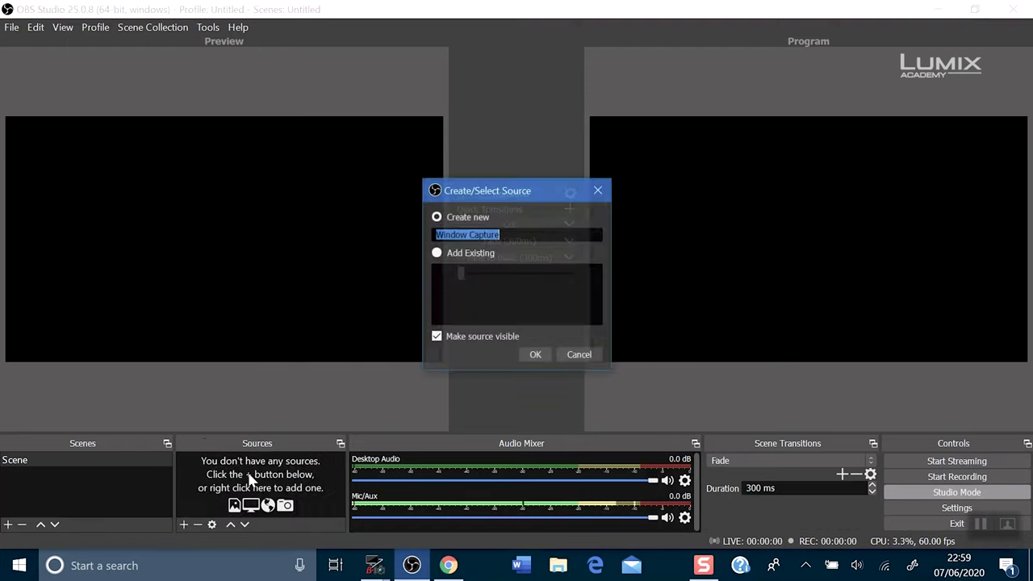
click(536, 356)
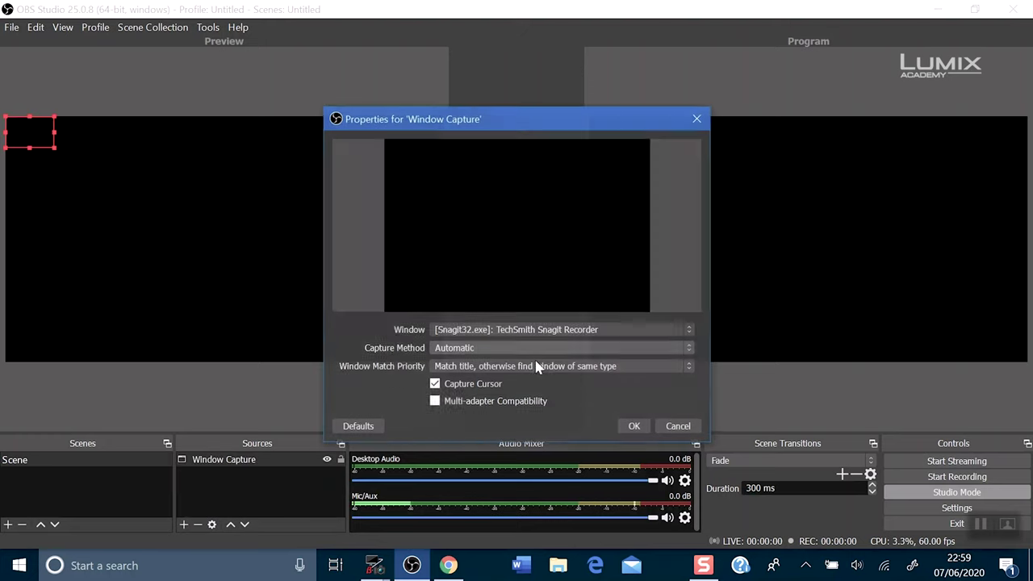
Step: Capture the LUMIX Tether LIVE VIEW window and fit it to fill the canvas
click(653, 330)
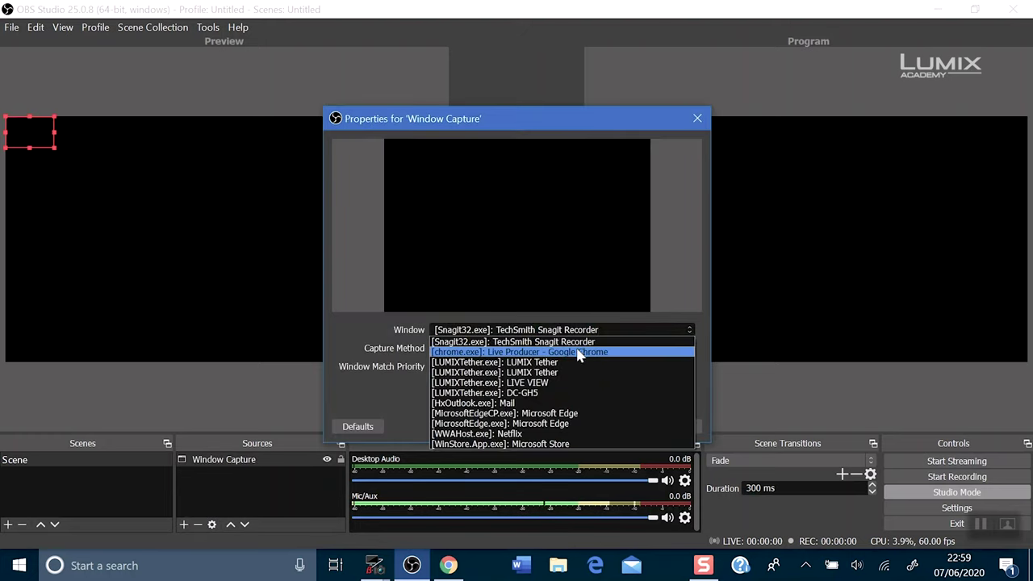
click(547, 384)
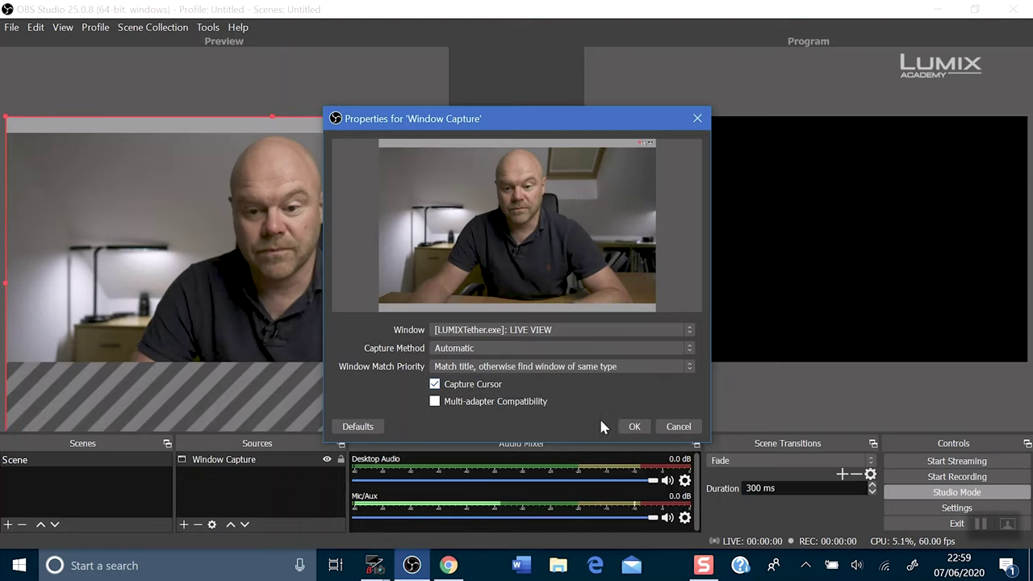
click(630, 425)
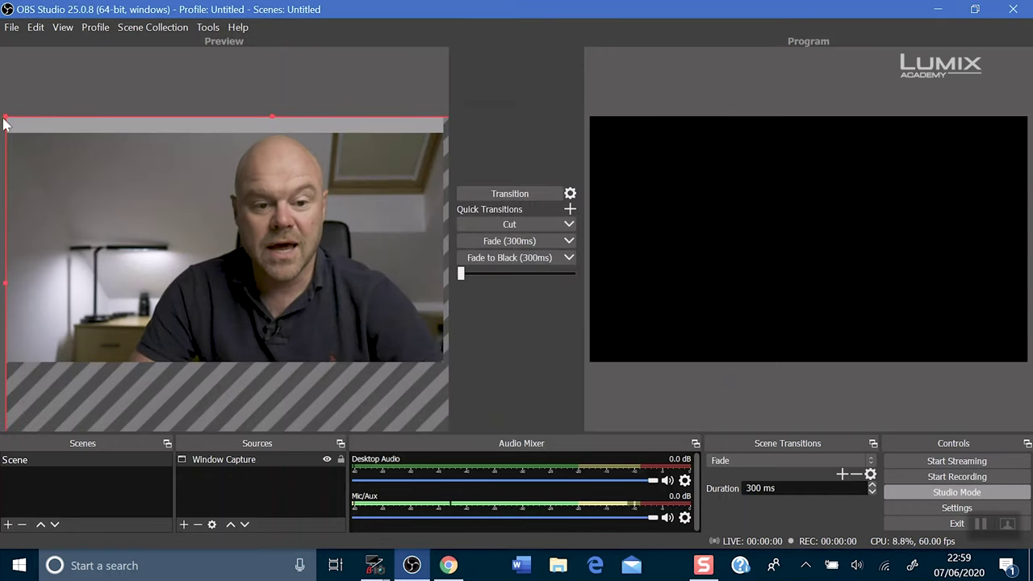
drag(5, 118, 96, 203)
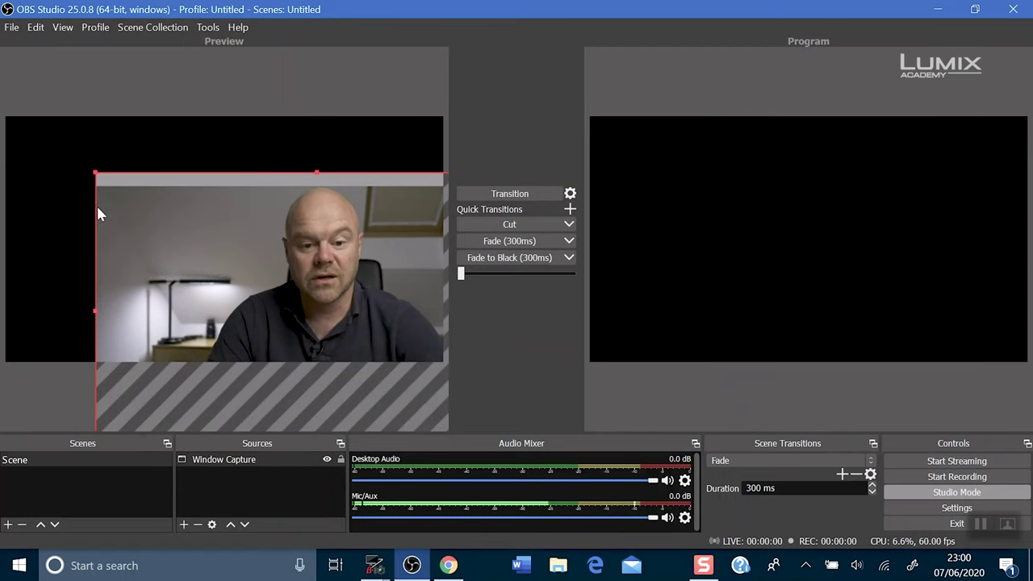
key(ctrl+f)
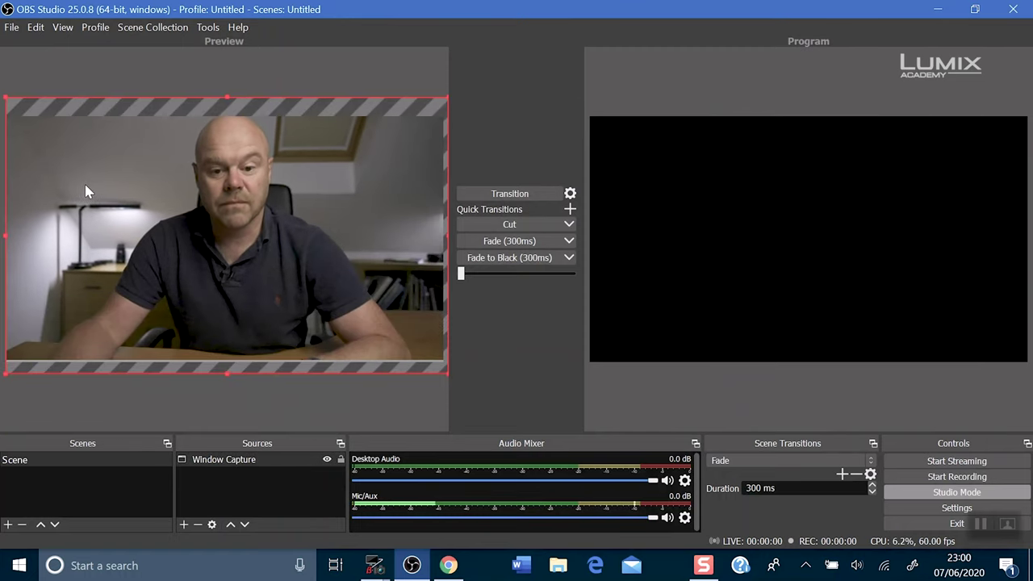
Step: Transition the preview scene to Program and start streaming to Facebook
click(514, 199)
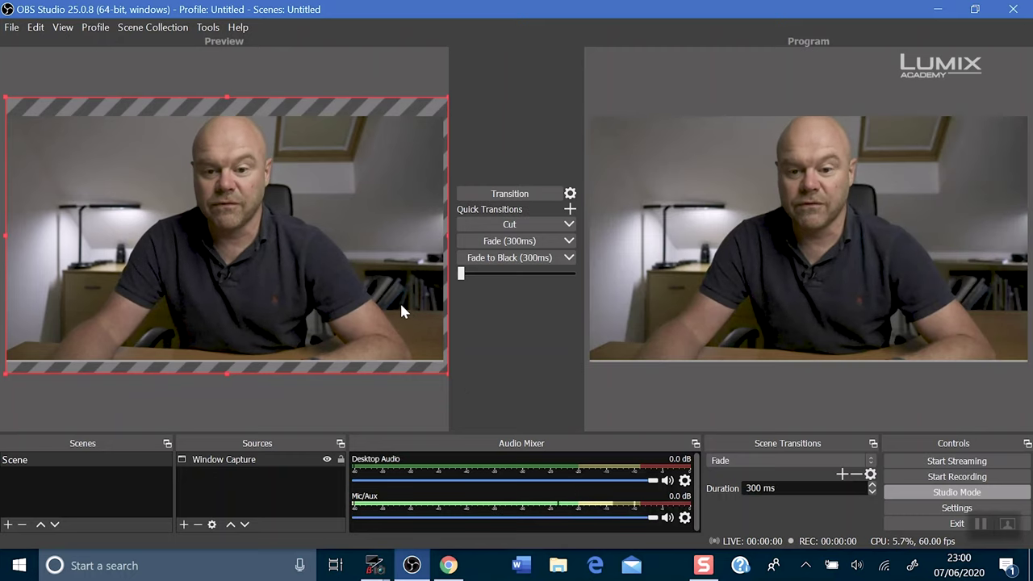
click(539, 198)
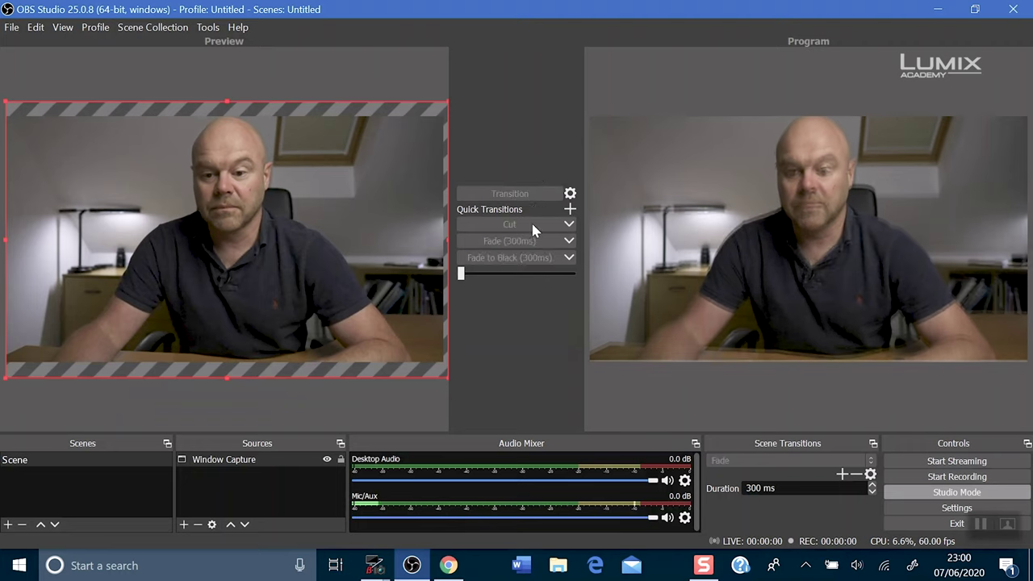
click(976, 465)
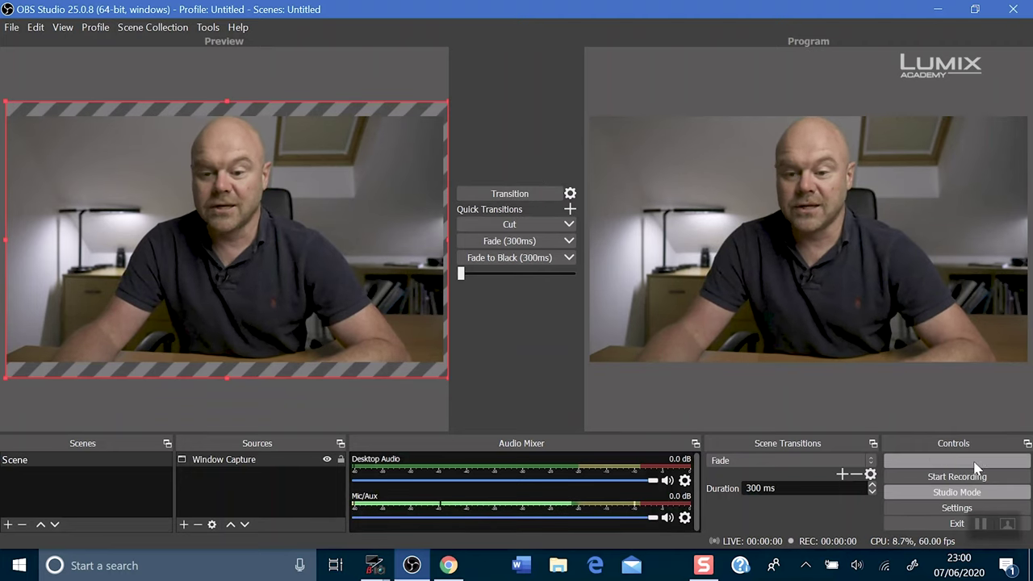
click(449, 565)
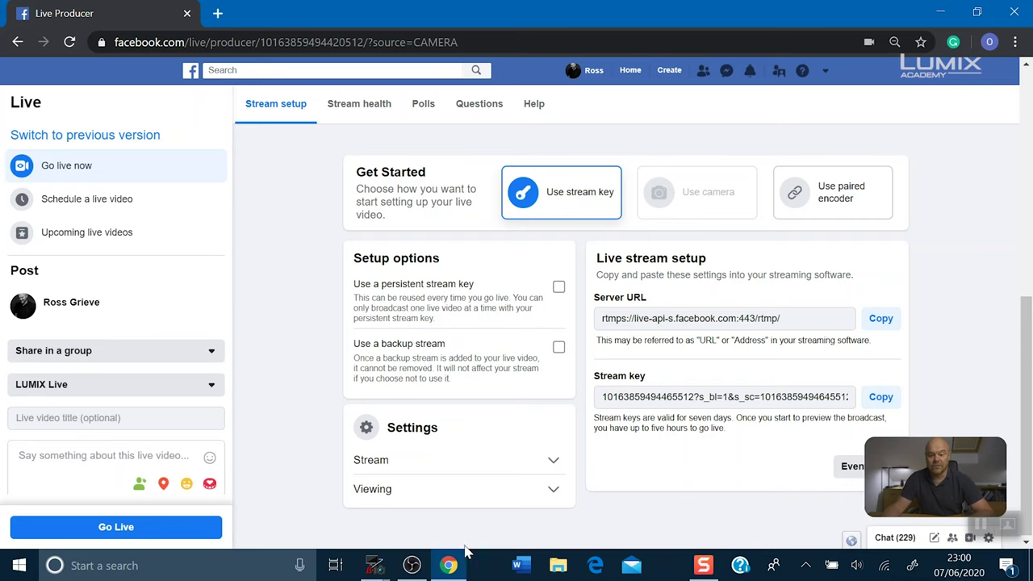
Step: Go Live to the LUMIX Live group, skipping the title
click(175, 528)
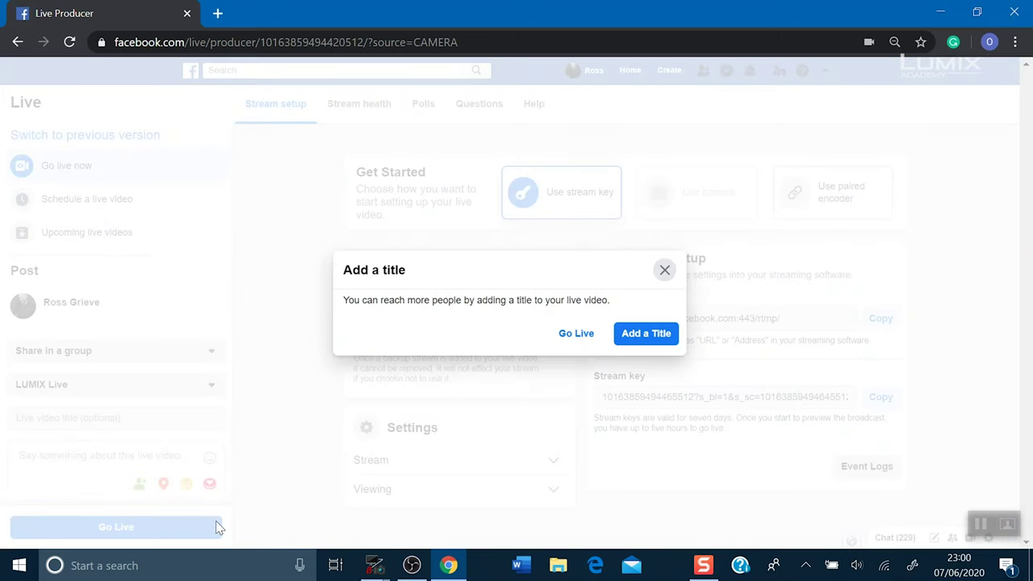
click(577, 334)
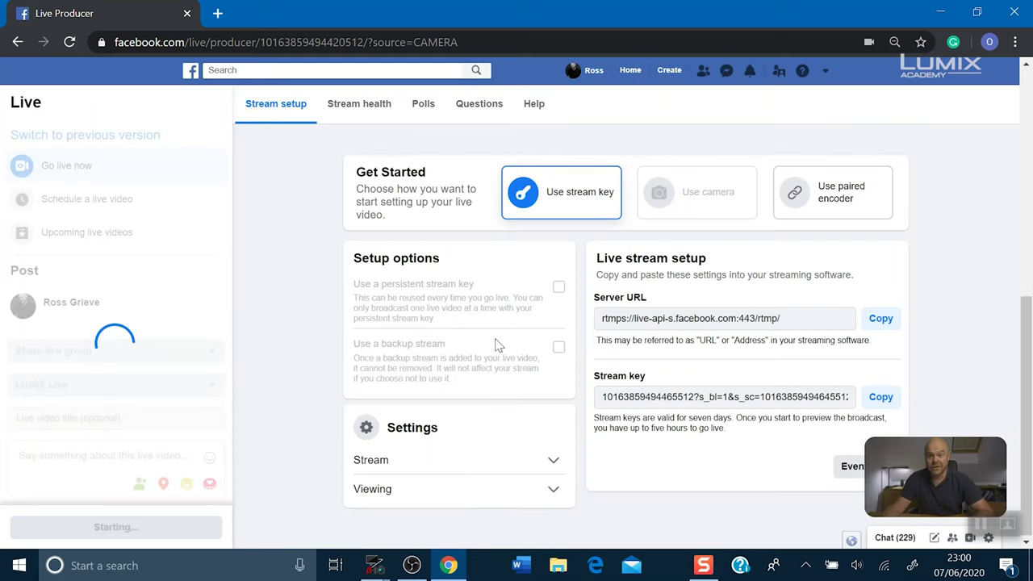